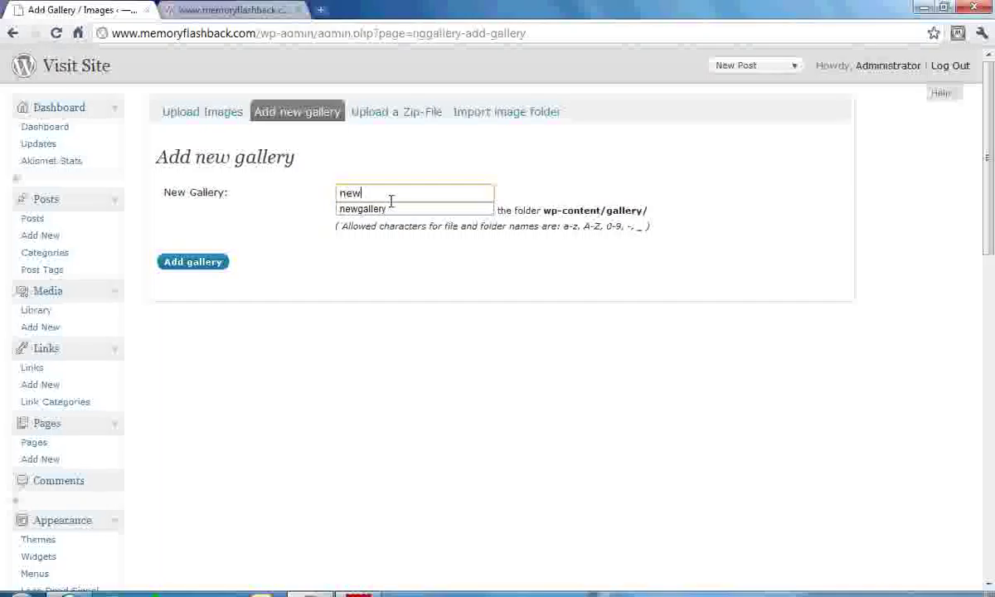
Create a new gallery named newgallery.
key(Down)
key(Return)
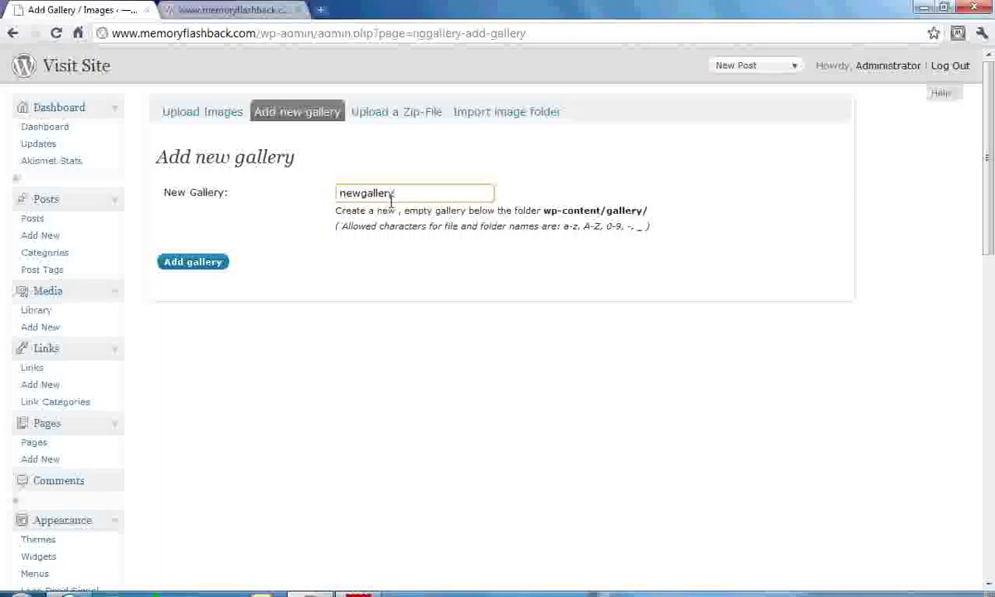
click(184, 263)
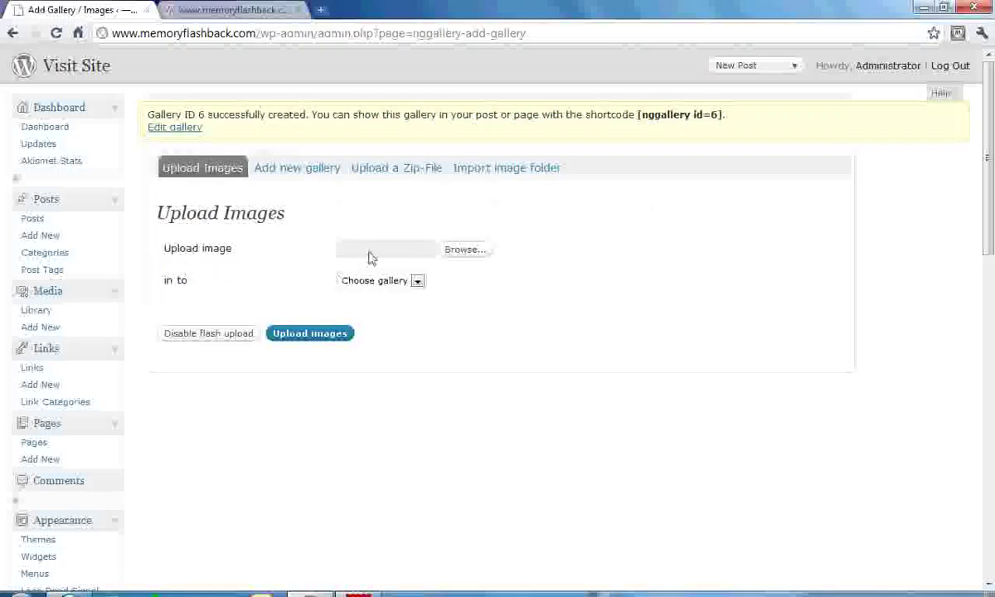
Show the Events photo folder in Details view and choose its first twelve images, through Ben @ Splendour 04, for upload.
click(461, 255)
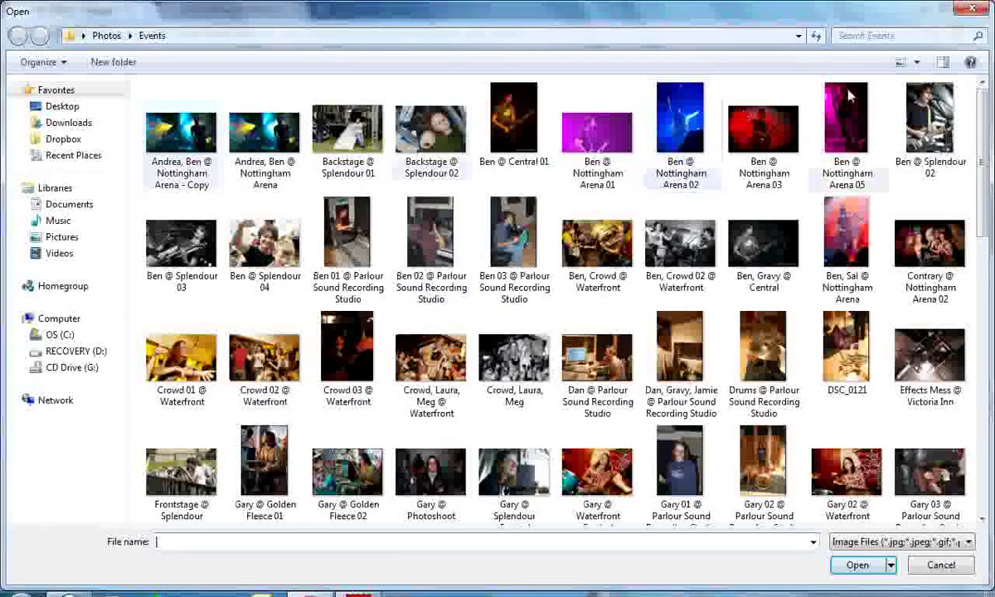
click(916, 62)
click(922, 141)
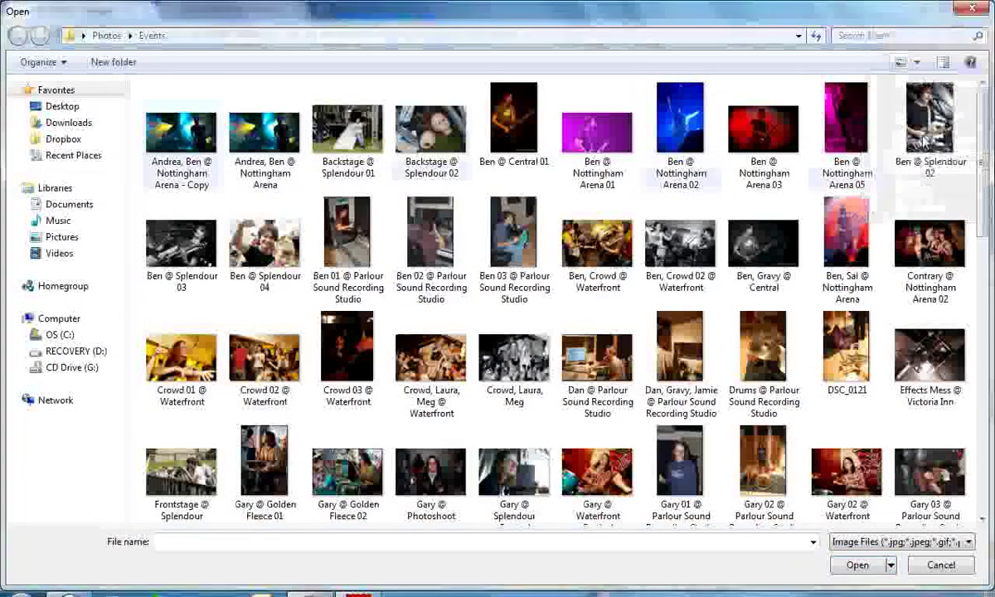
click(916, 63)
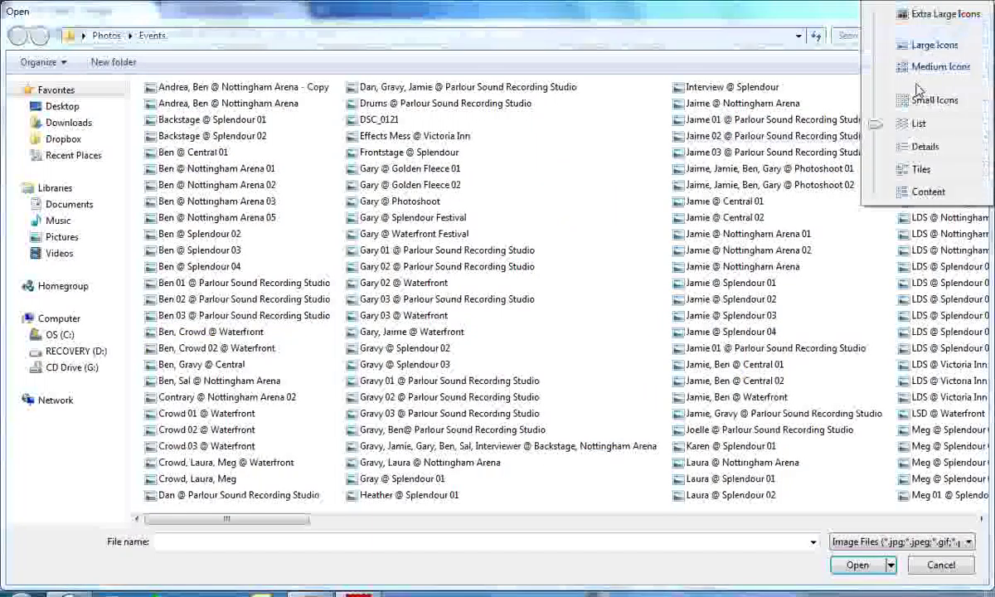
click(919, 148)
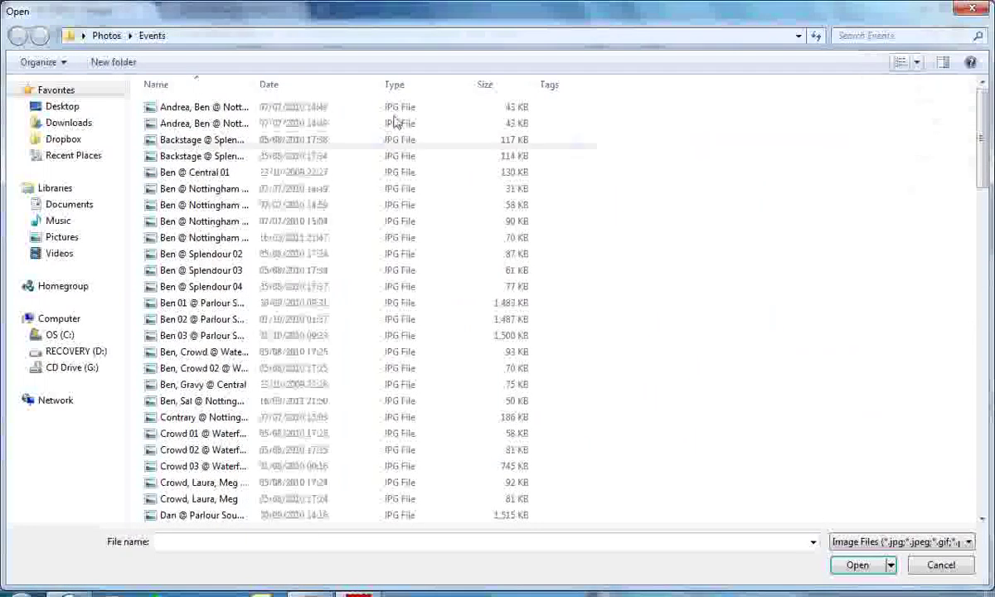
click(264, 107)
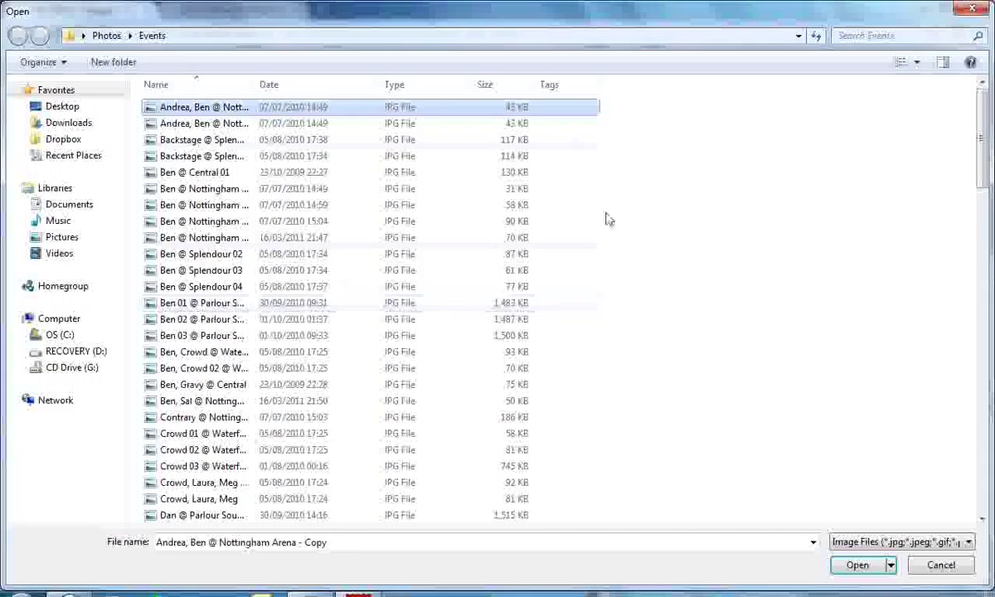
drag(627, 109, 339, 286)
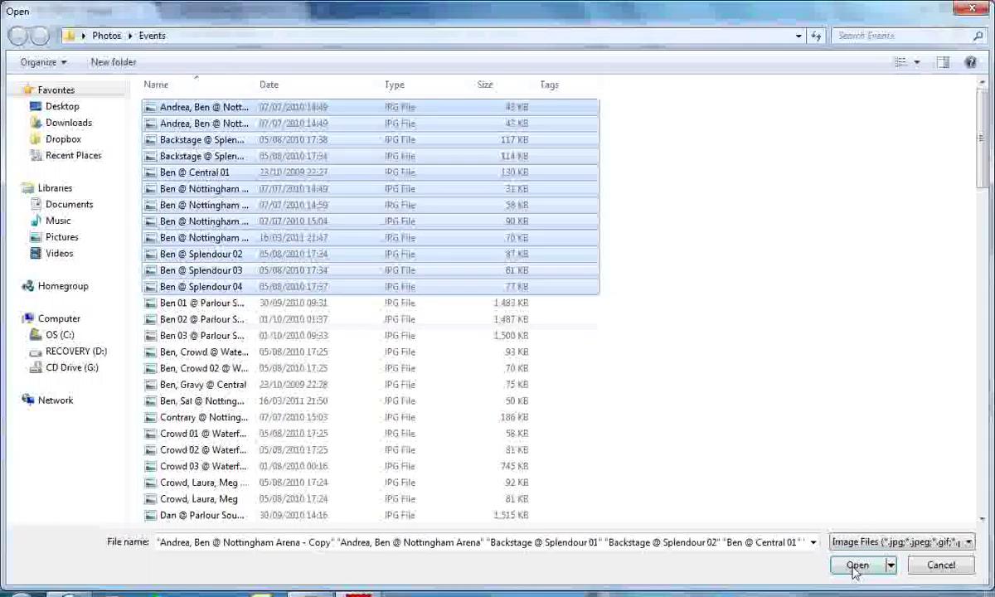
click(854, 565)
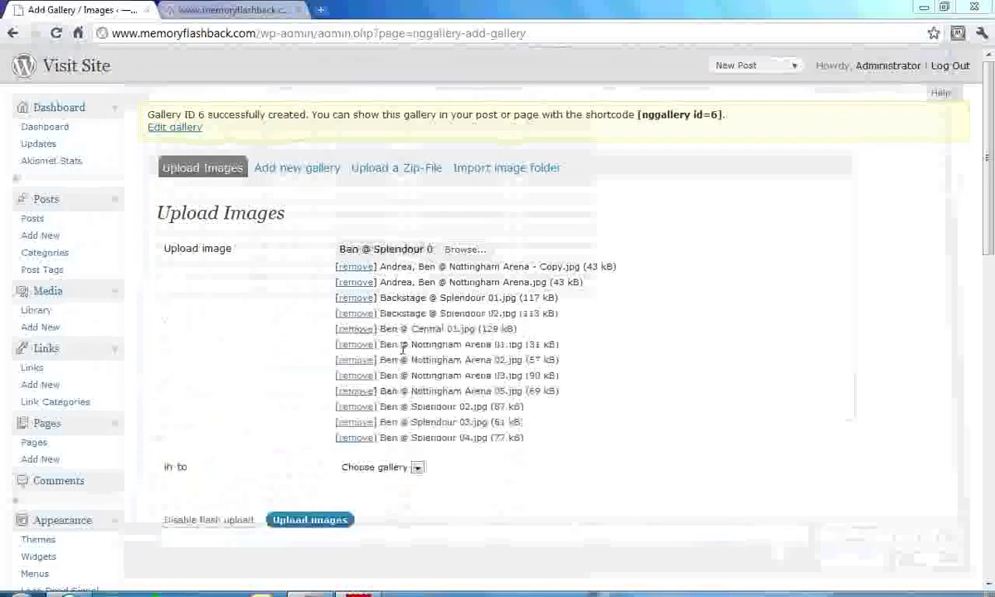
Upload the chosen images into the gallery newgallery.
click(404, 473)
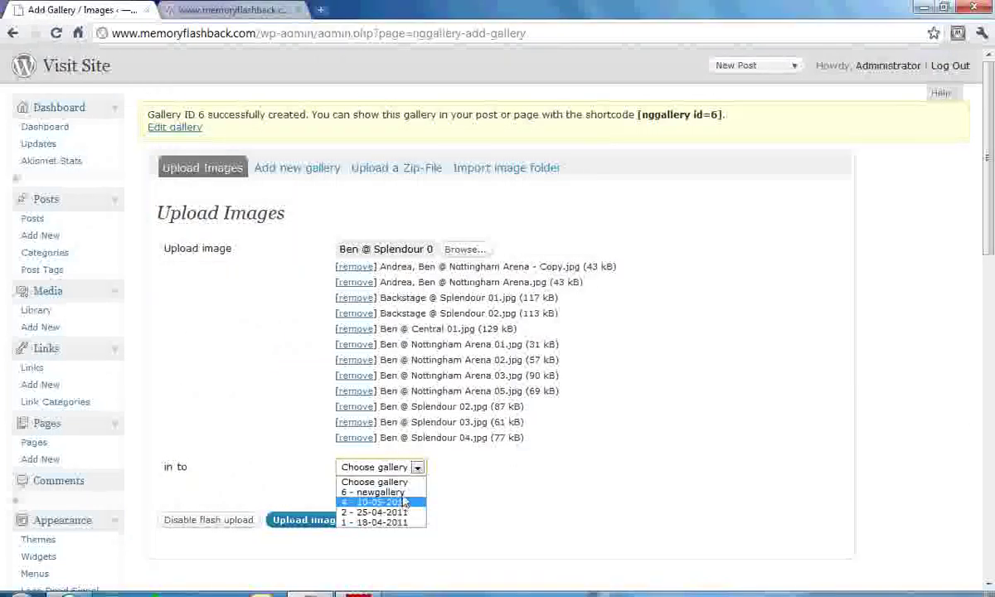
click(377, 490)
click(321, 522)
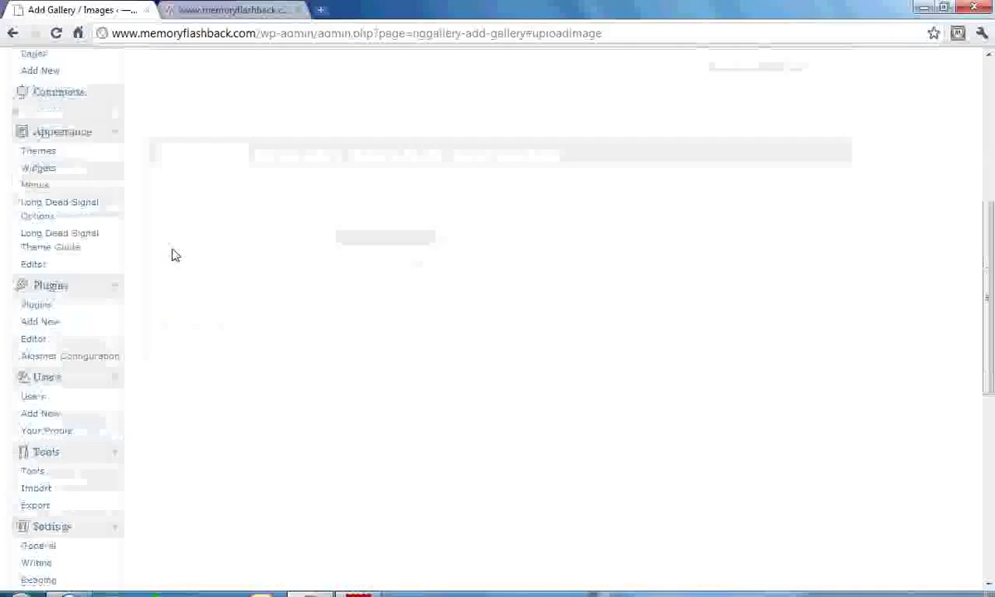
Go to the gallery plugin's album management and create a new album named newalbum.
scroll(174, 255, down, 5)
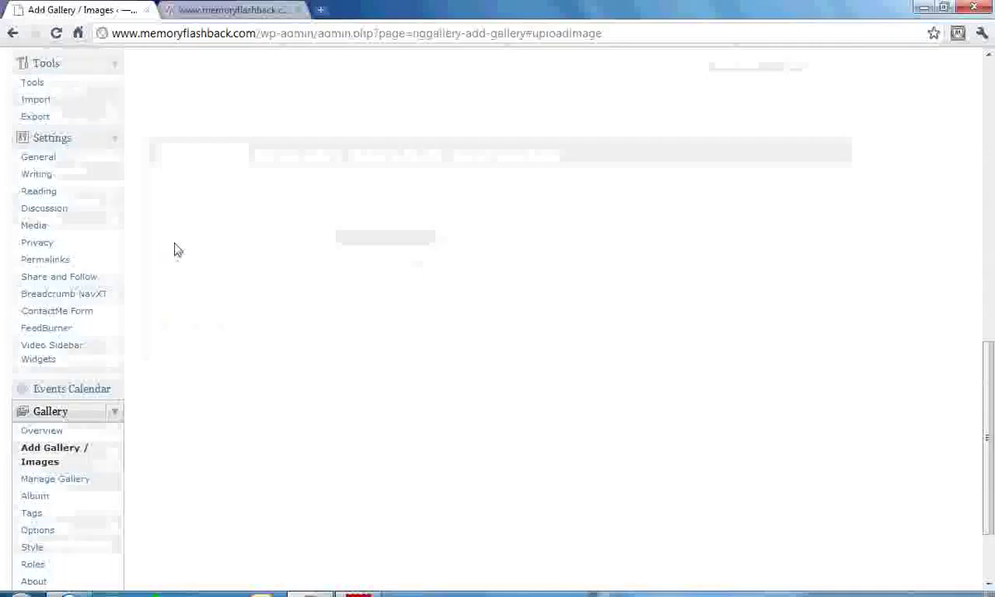
click(33, 497)
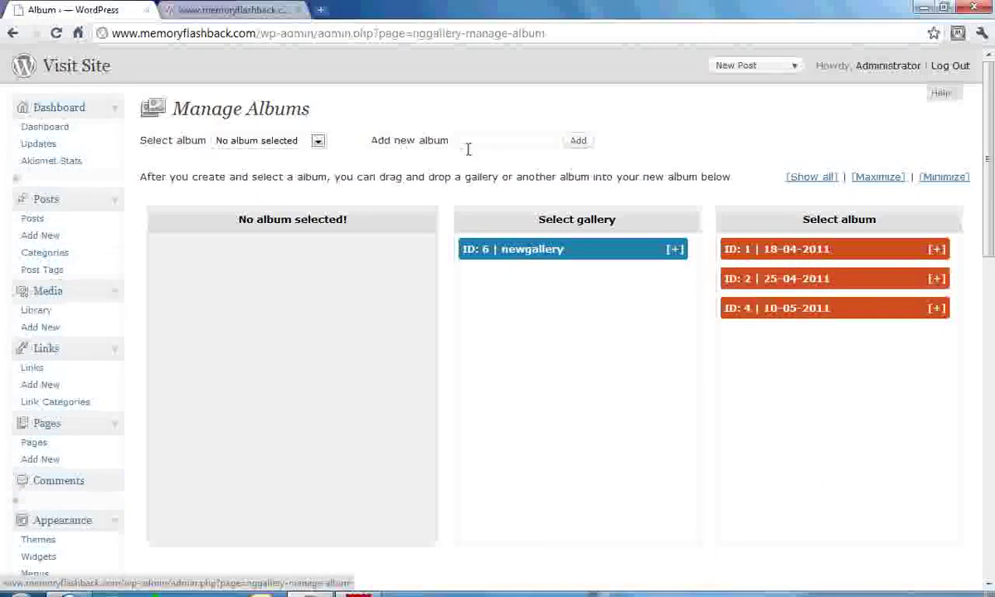
click(482, 140)
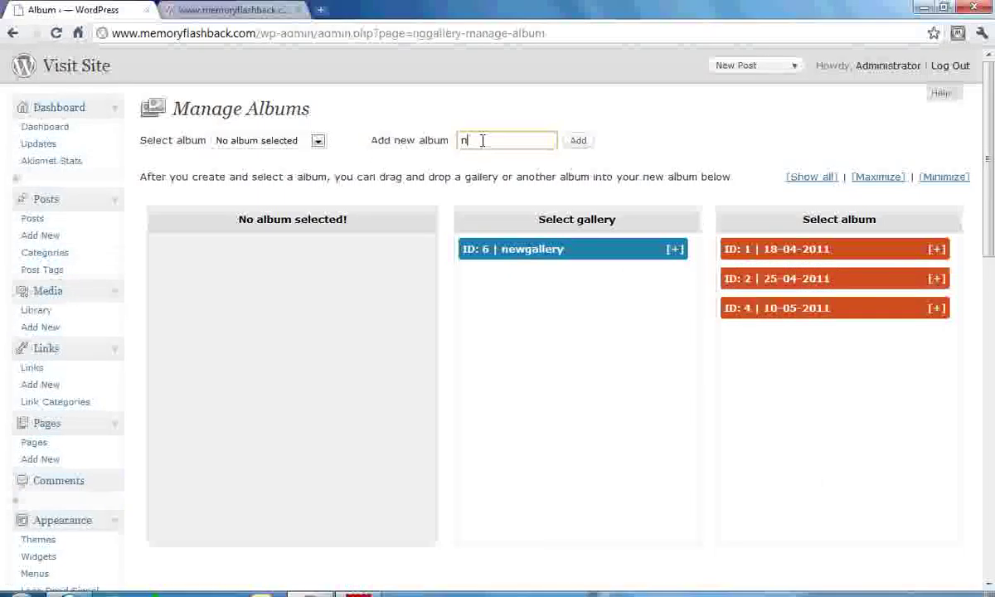
click(579, 141)
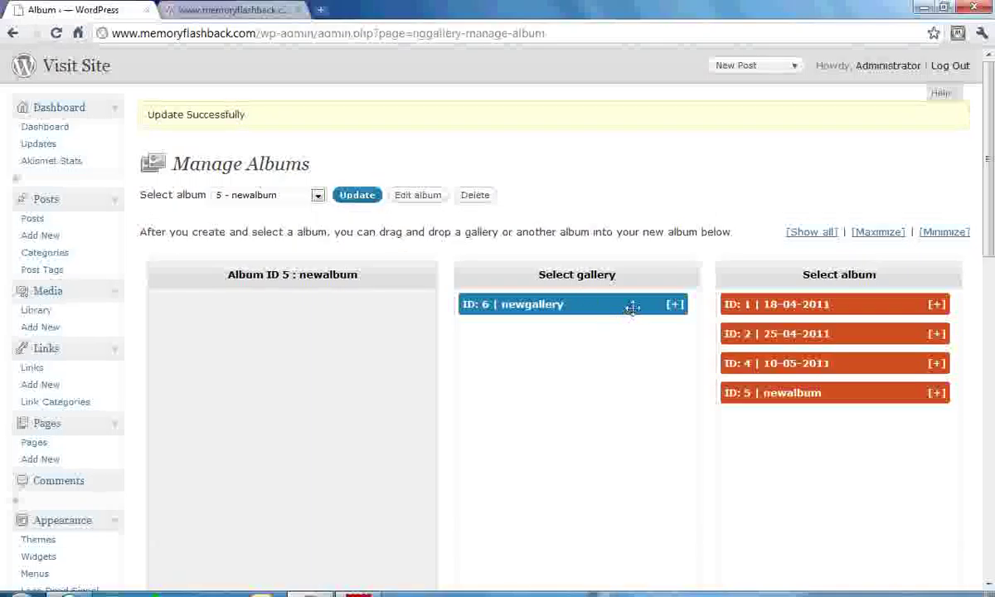
Place the newalbum album and the newgallery gallery inside newalbum and save the album's contents.
drag(783, 396, 265, 300)
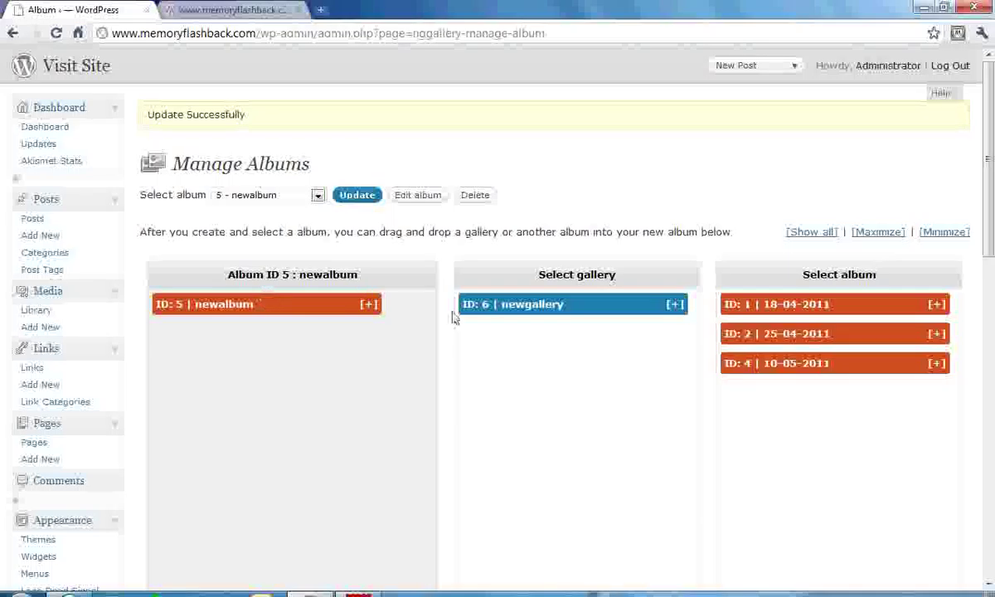
drag(535, 308, 278, 330)
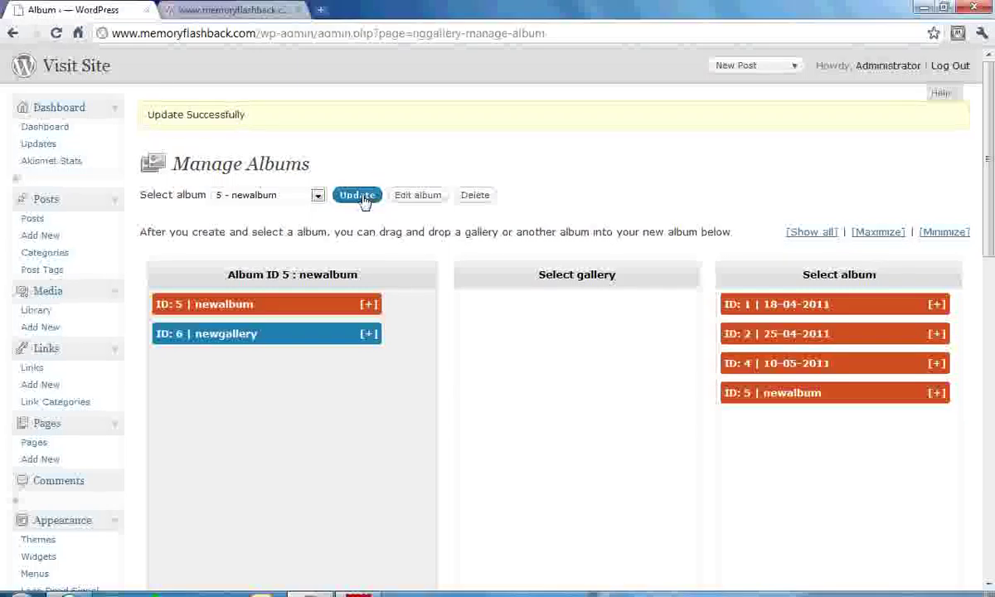
click(359, 196)
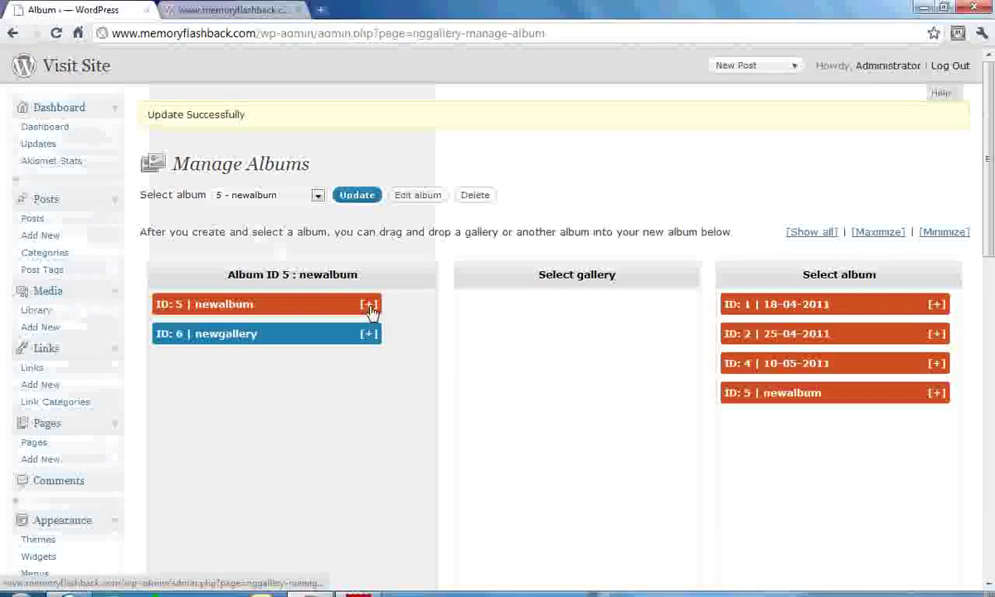
Edit newalbum, giving it the description "This is a new album ..." and the preview image 66 - lsd-waterfront.
click(369, 306)
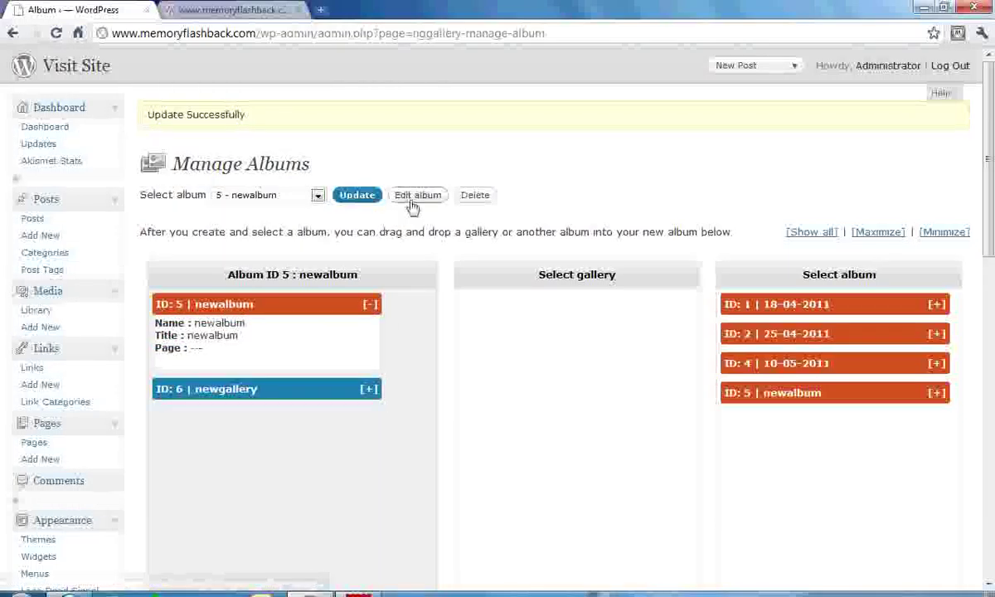
click(412, 196)
click(431, 286)
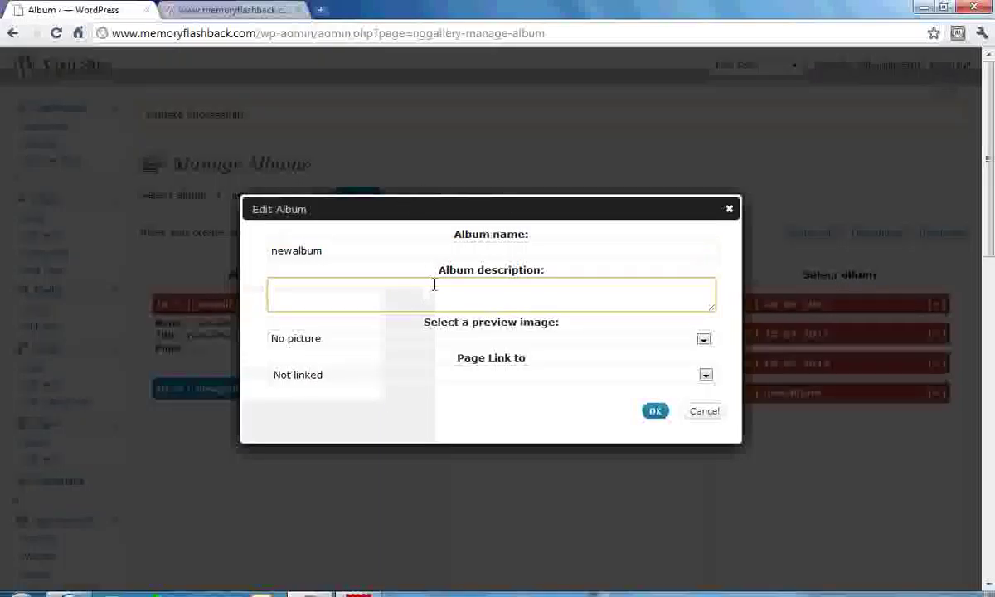
text(This is a new album ...)
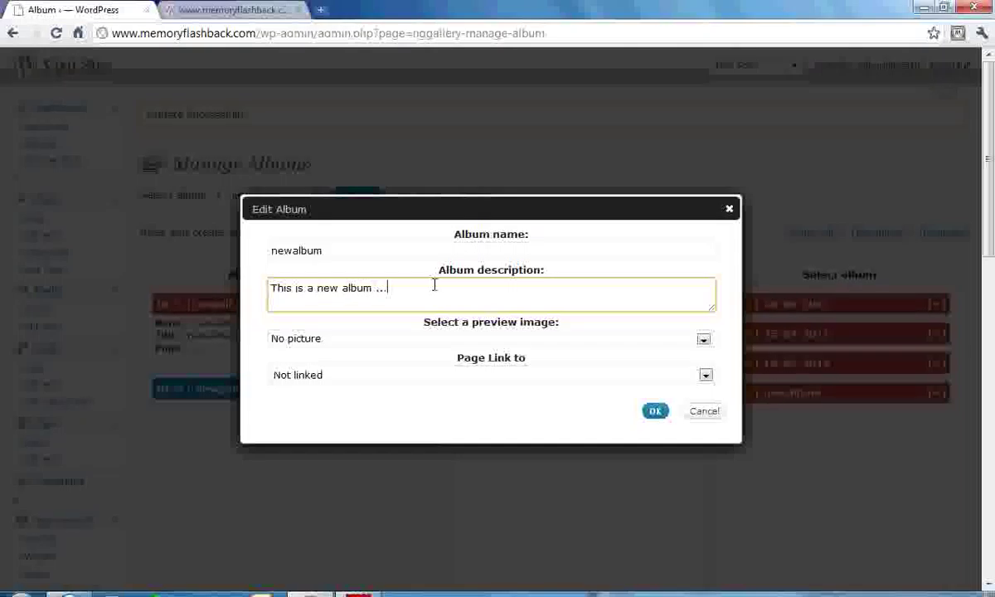
click(664, 340)
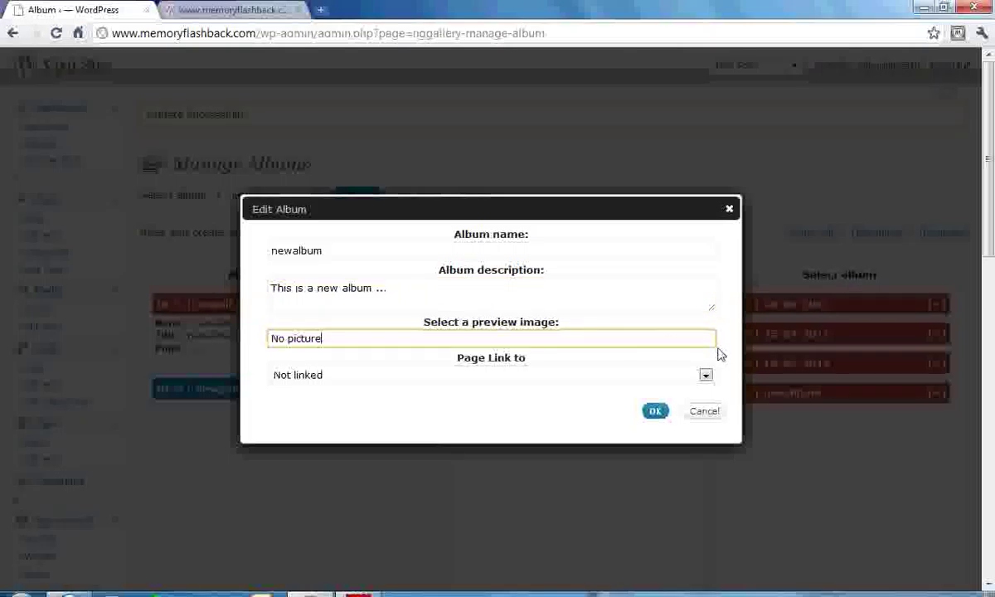
click(709, 340)
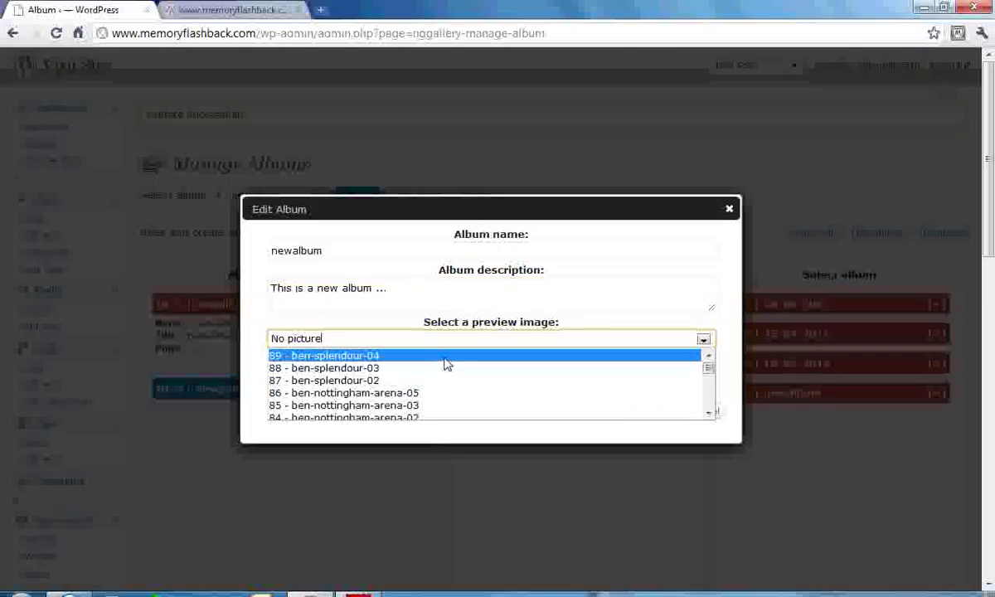
scroll(398, 393, down, 6)
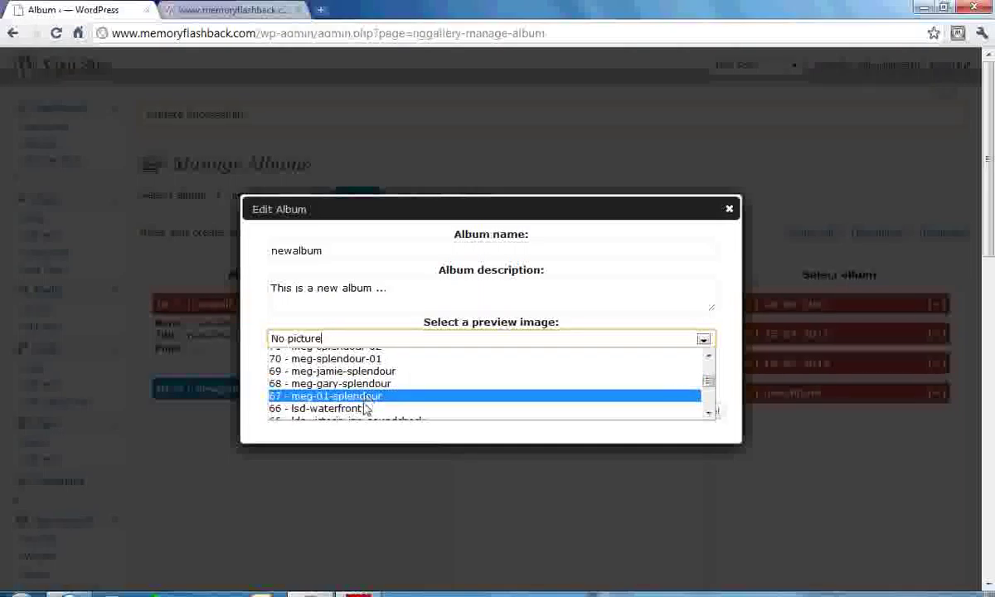
click(365, 408)
click(655, 412)
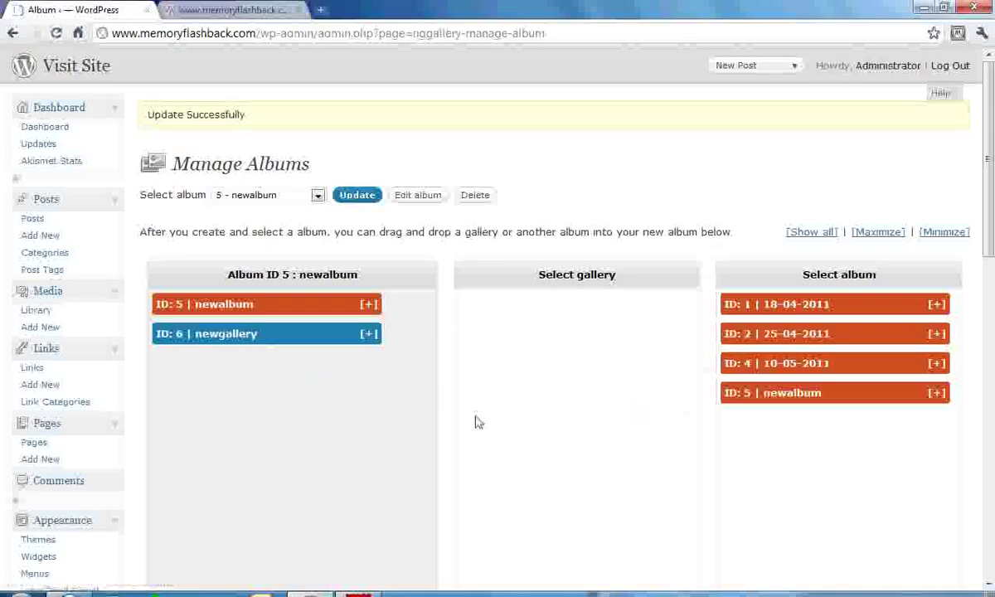
Open the Photos page, nested under Media in the site's page list, for editing.
scroll(104, 323, down, 5)
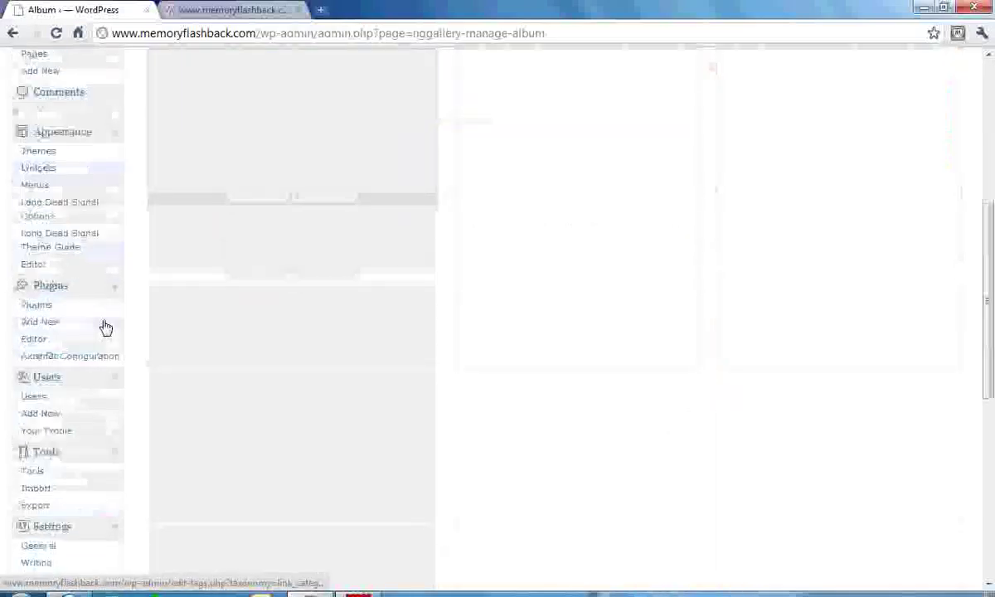
scroll(105, 326, up, 5)
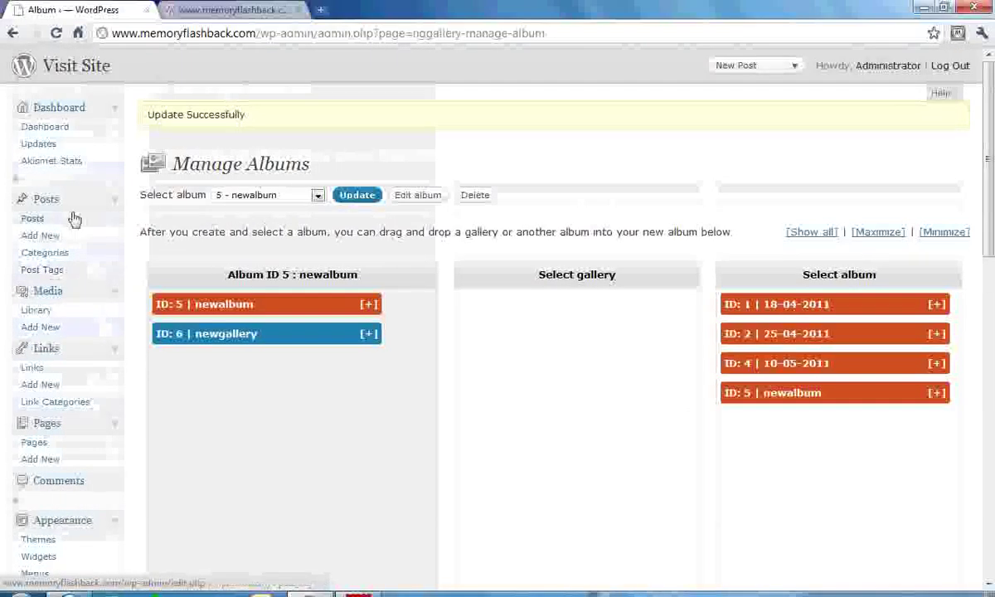
click(47, 443)
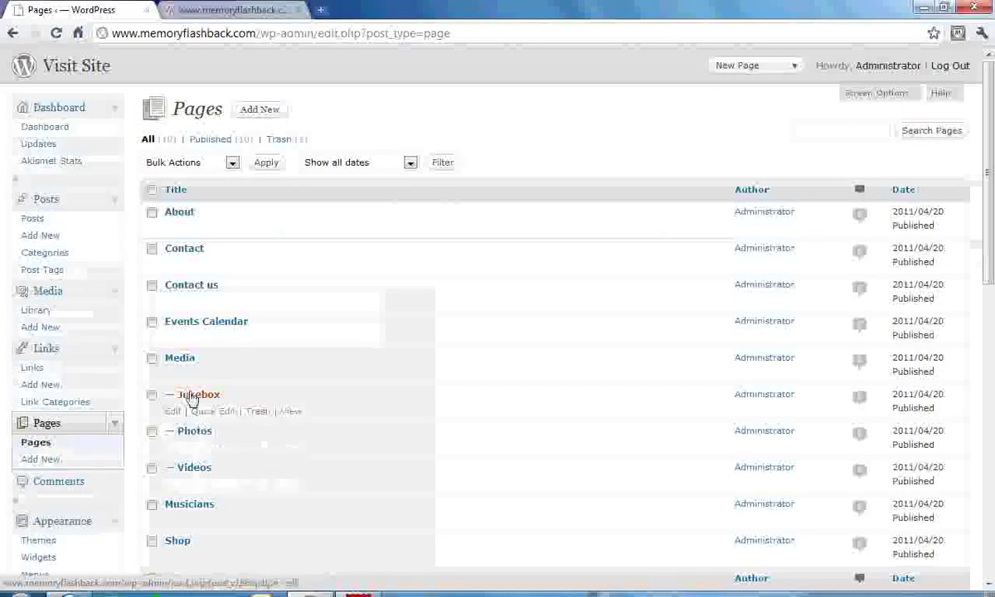
click(207, 436)
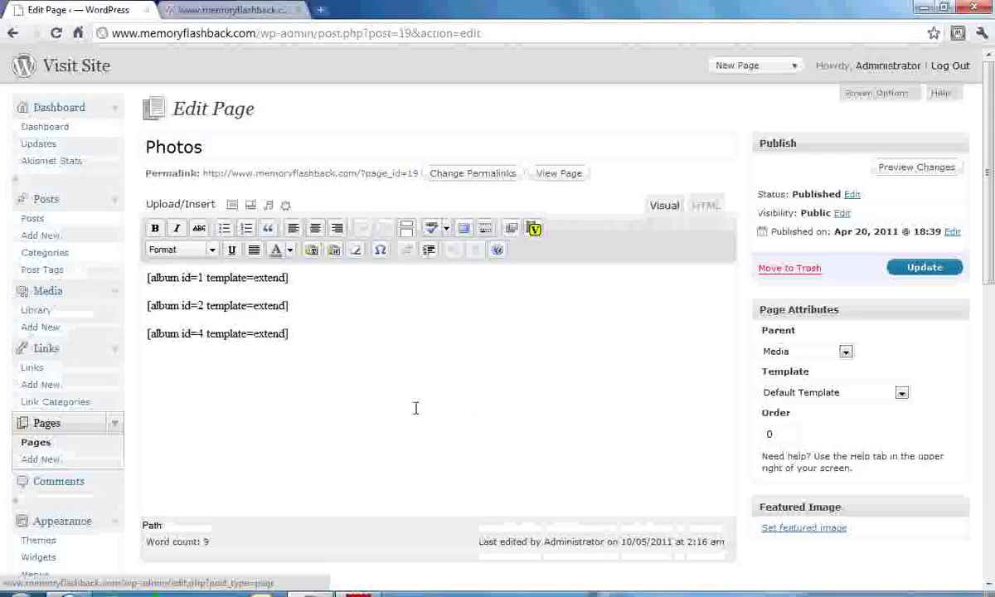
Insert the album 5 - newalbum on a new line below the last album shortcode of the Photos page.
click(332, 328)
key(Return)
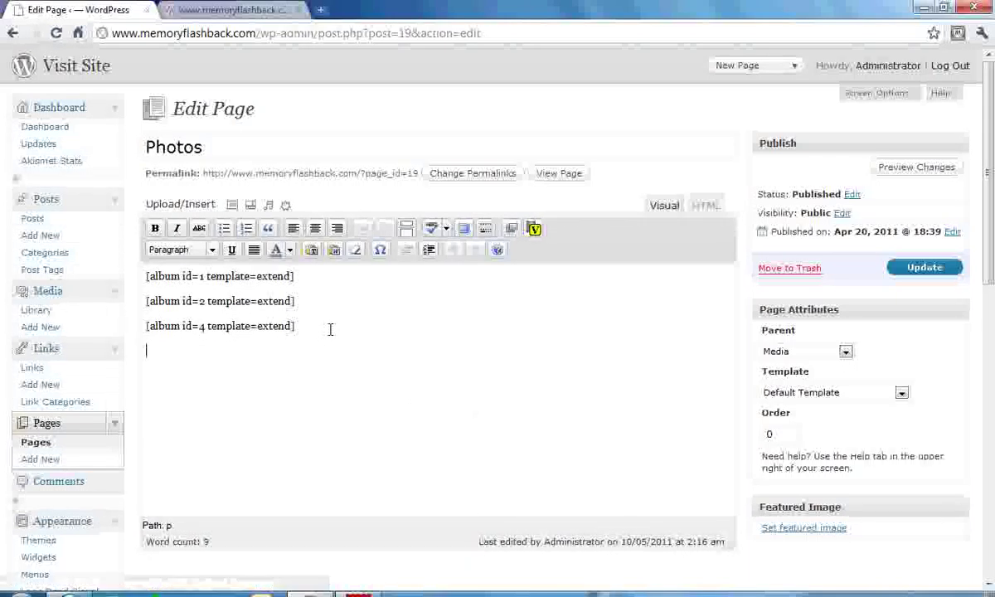
click(516, 234)
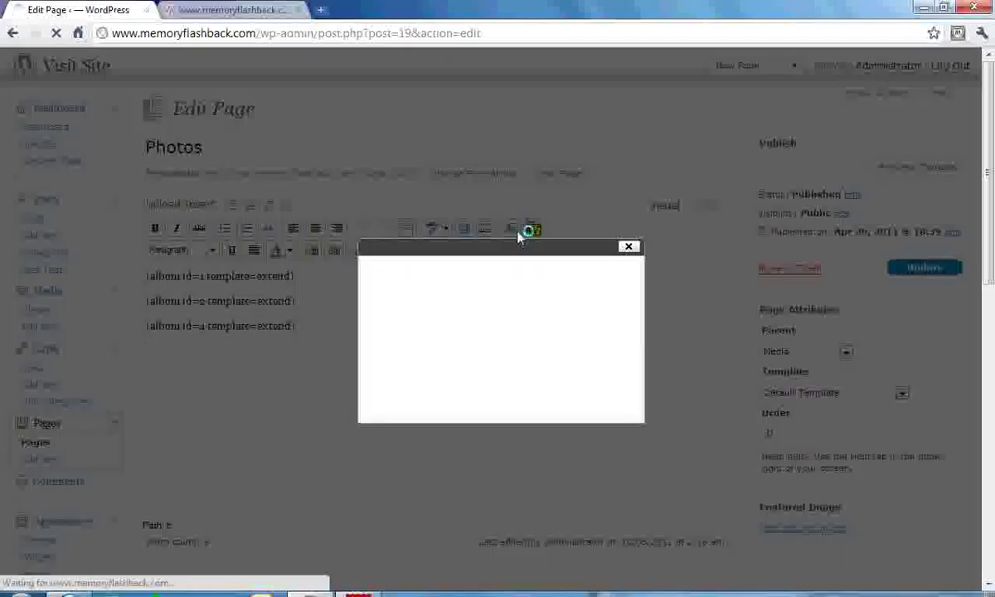
click(438, 269)
click(467, 299)
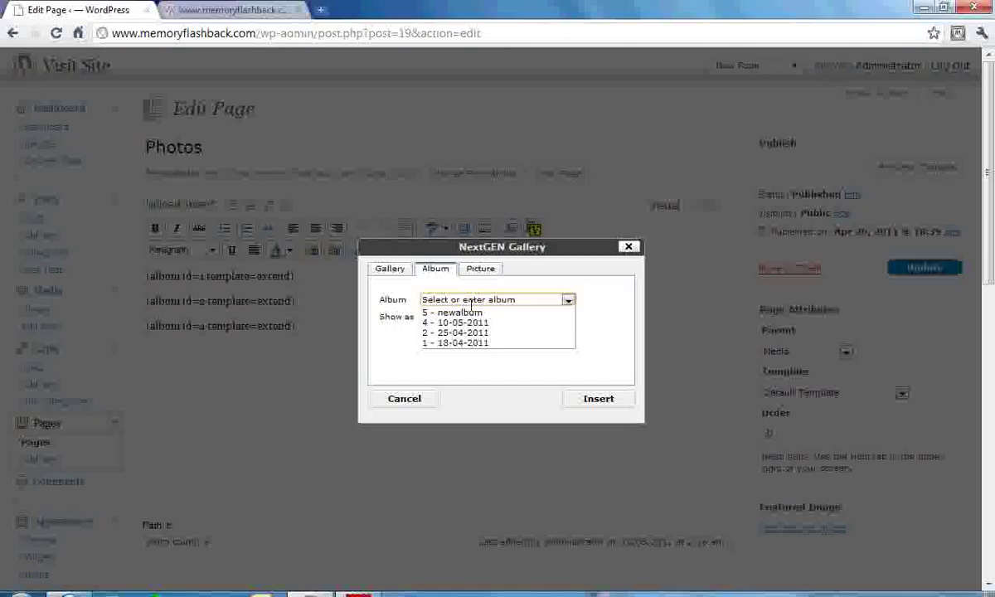
click(469, 313)
click(610, 404)
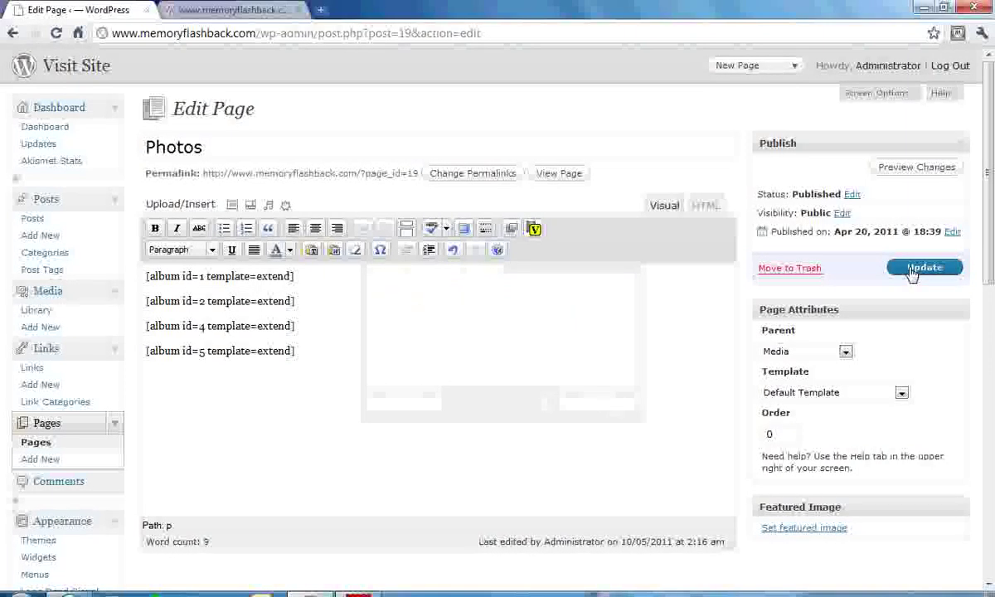
Update the Photos page and open its published version in a new browser tab.
click(911, 269)
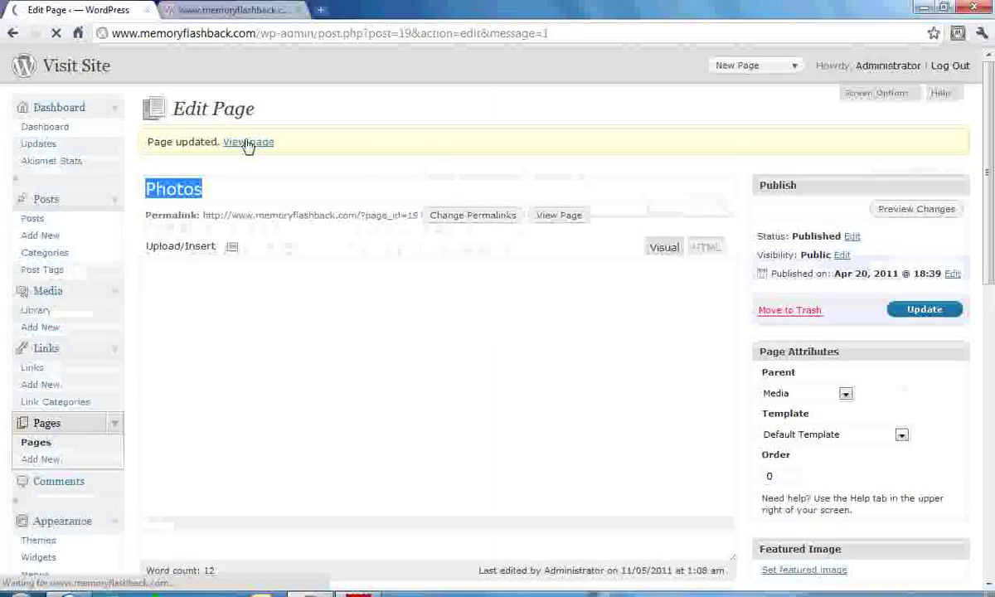
middle_click(248, 143)
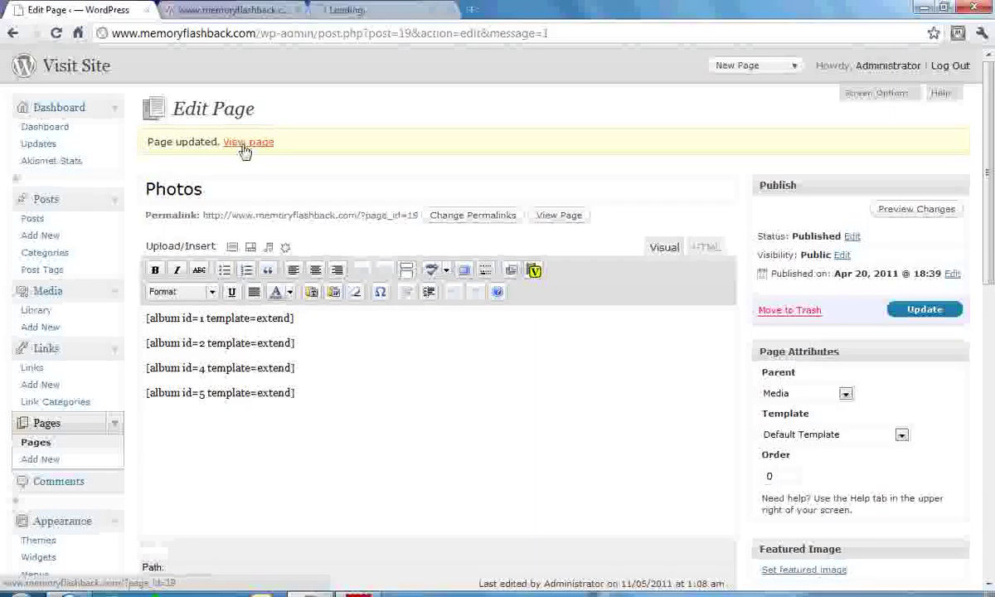
View the published Photos page and open newgallery, listed beneath newalbum, to check its photos.
click(394, 9)
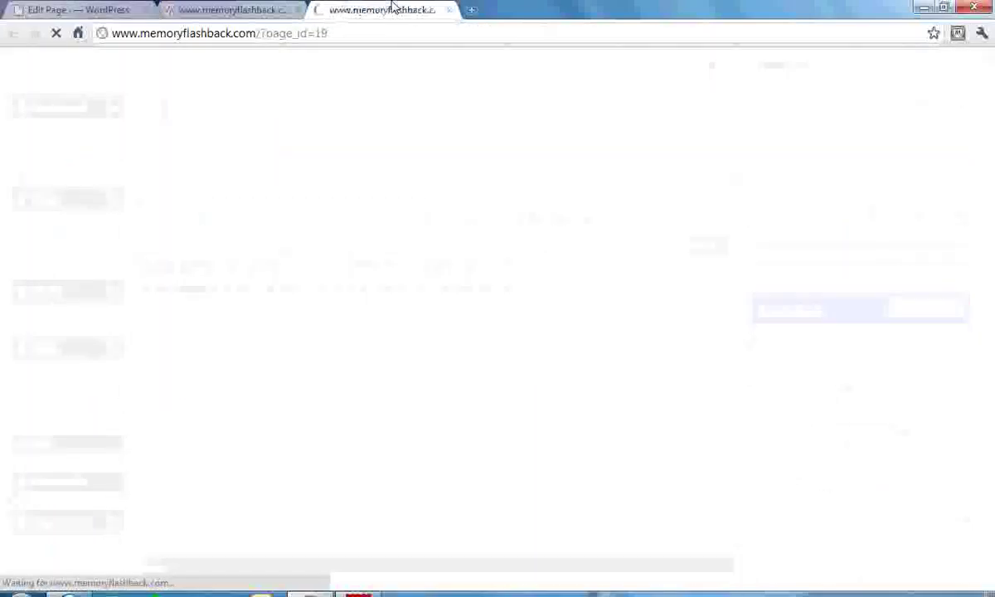
scroll(361, 212, down, 4)
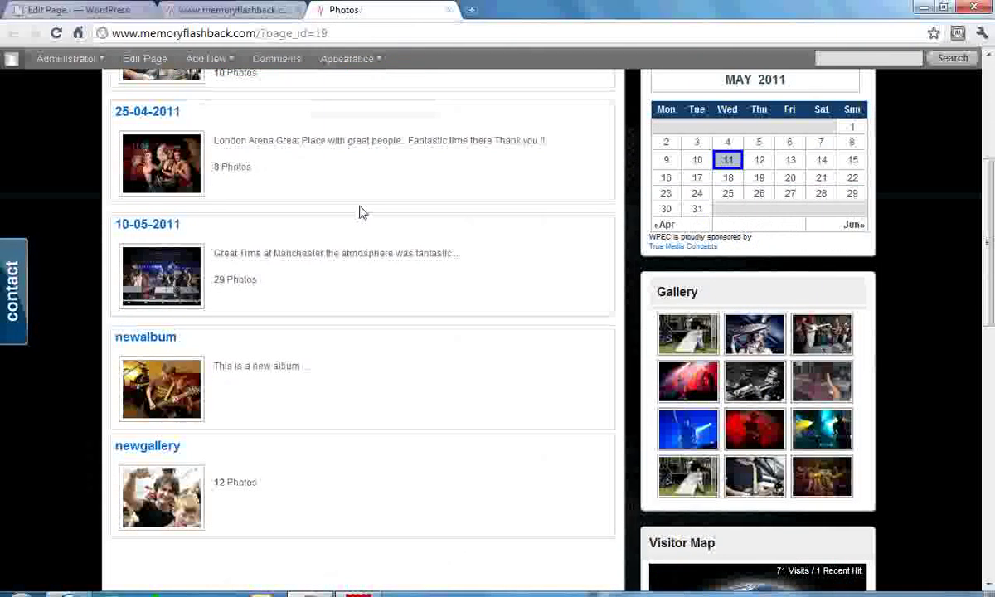
scroll(361, 212, down, 2)
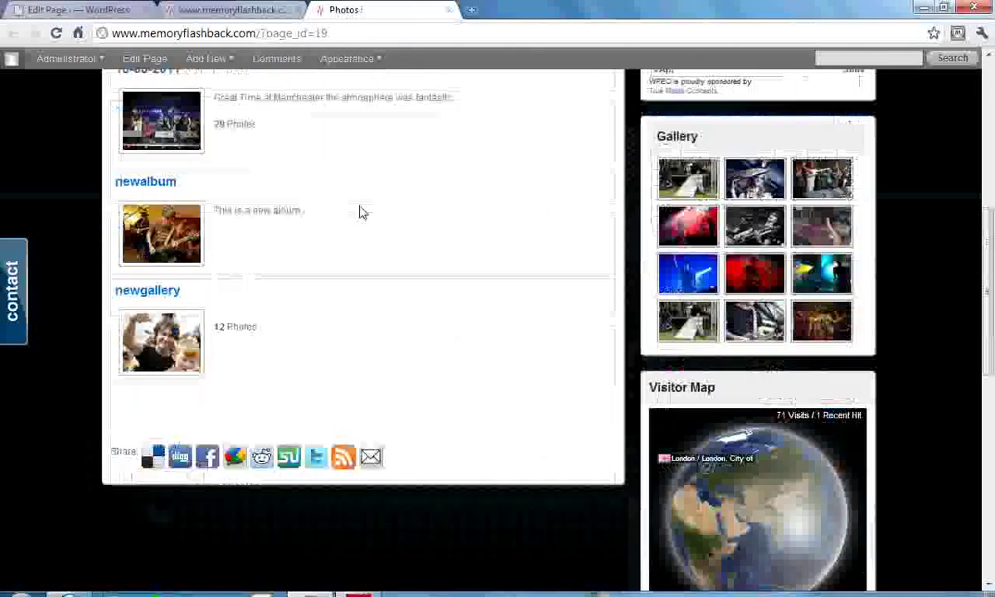
click(142, 300)
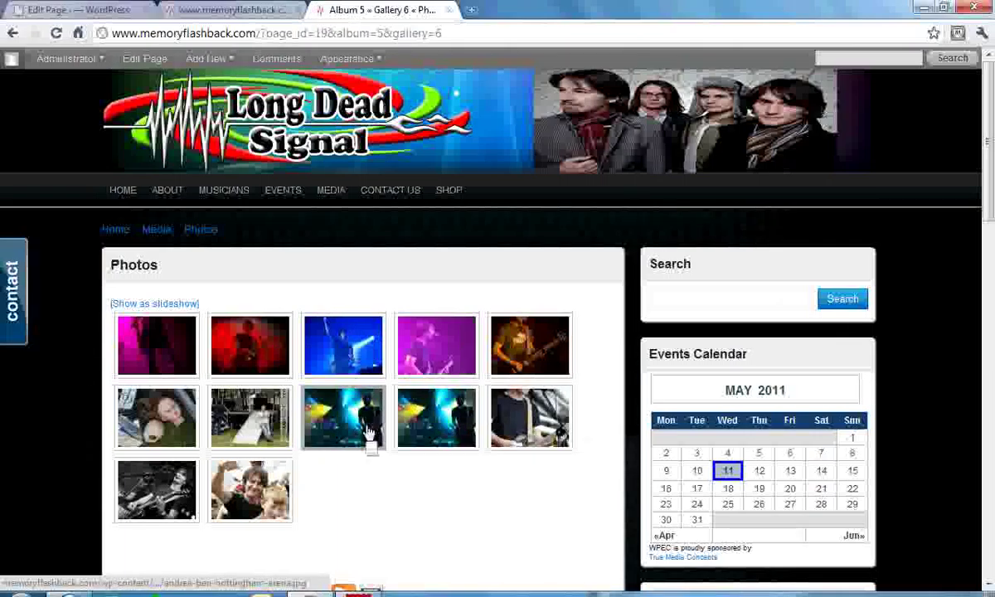
Return to the published Photos page and open newalbum to check its contents.
key(alt+Left)
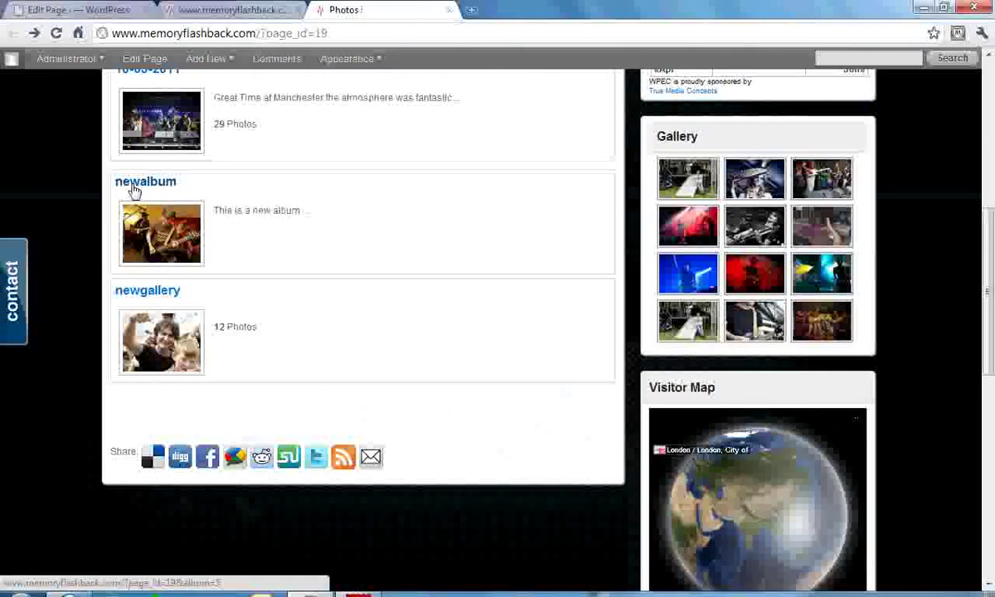
click(134, 191)
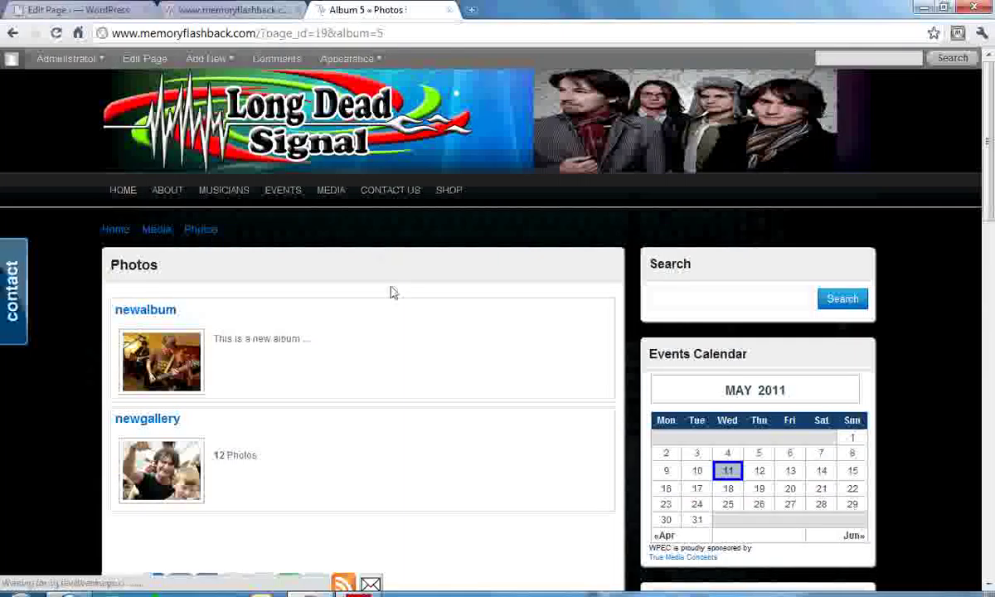
scroll(389, 302, down, 2)
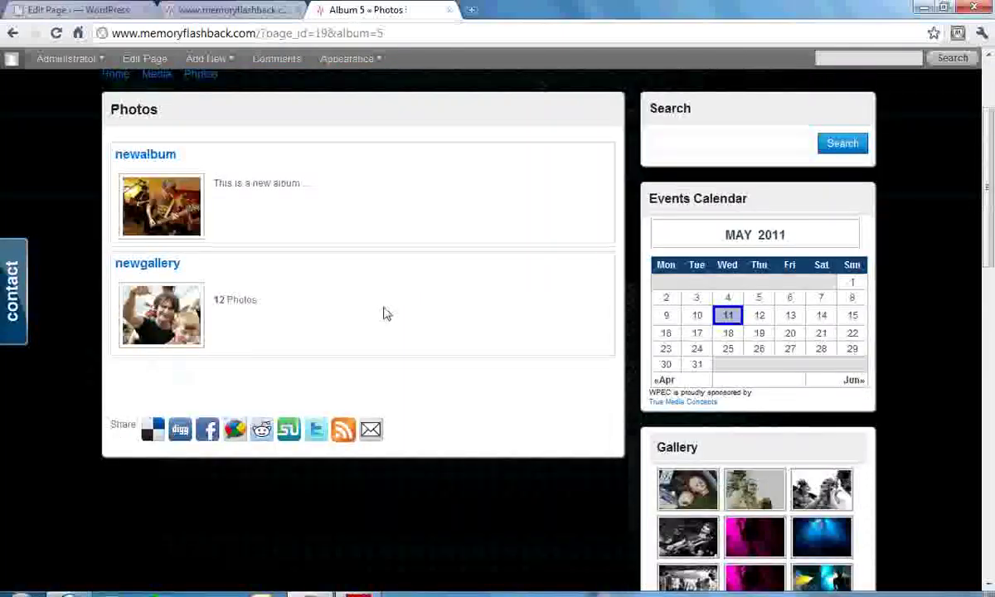
click(151, 155)
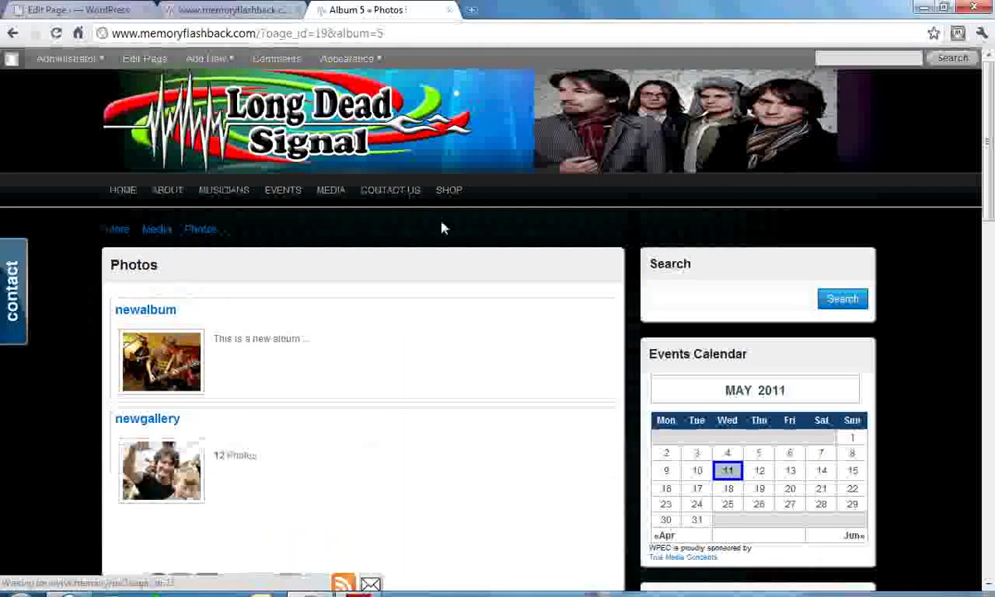
Open newgallery from the album view, enlarge its first photo and advance to the second one.
click(174, 424)
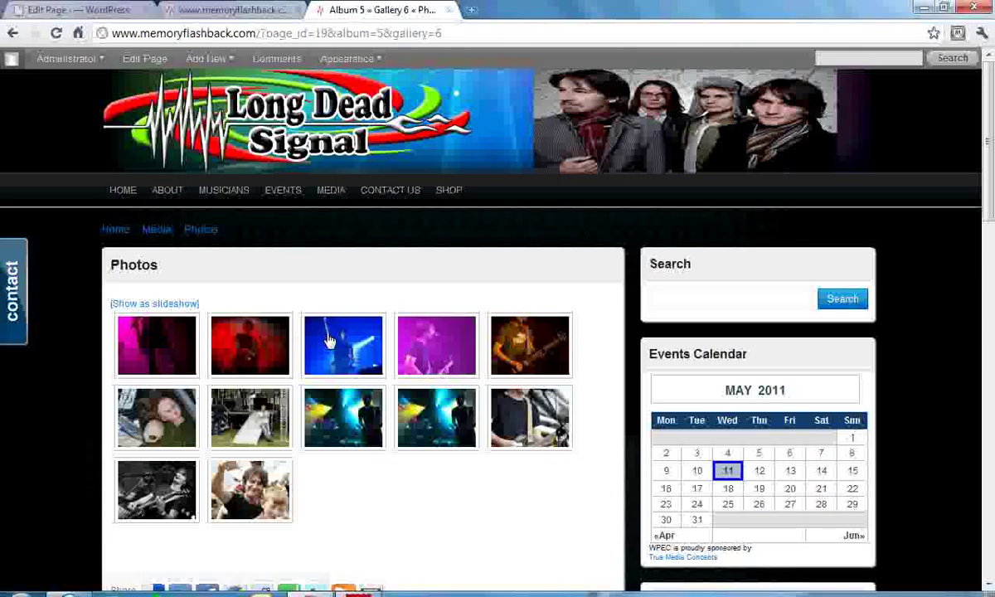
click(151, 336)
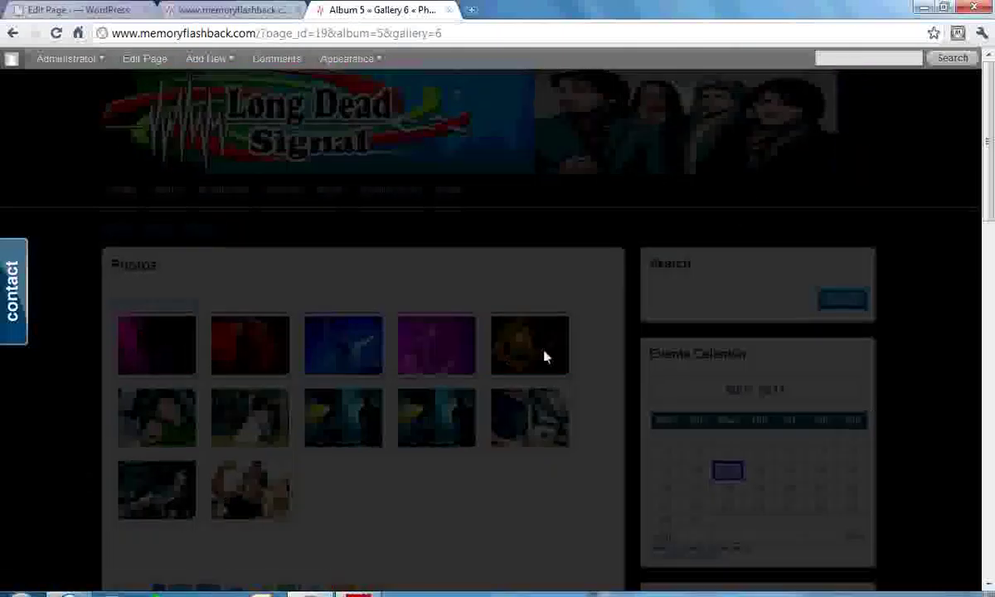
click(582, 491)
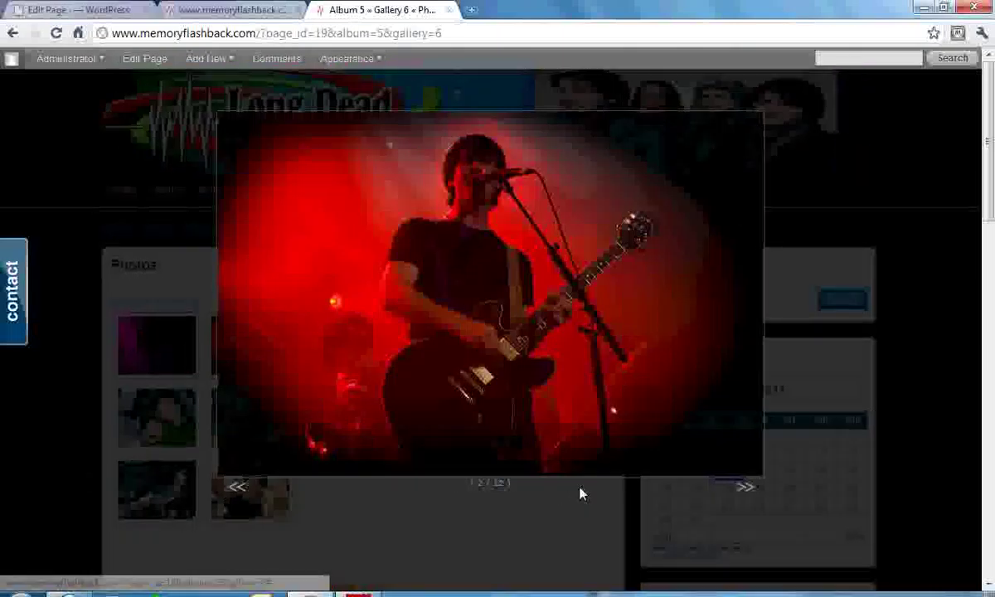